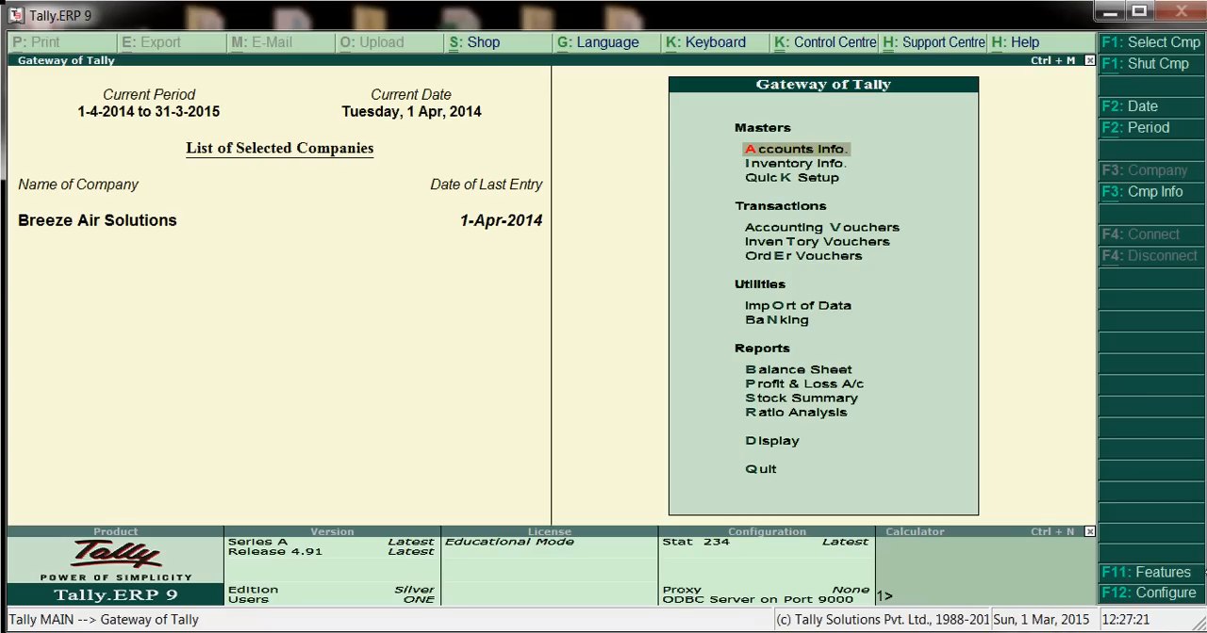
Start a new contra accounting voucher for Breeze Air Solutions with Cash as the account
key(Down)
key(Up)
key(Down)
key(Down)
key(Down)
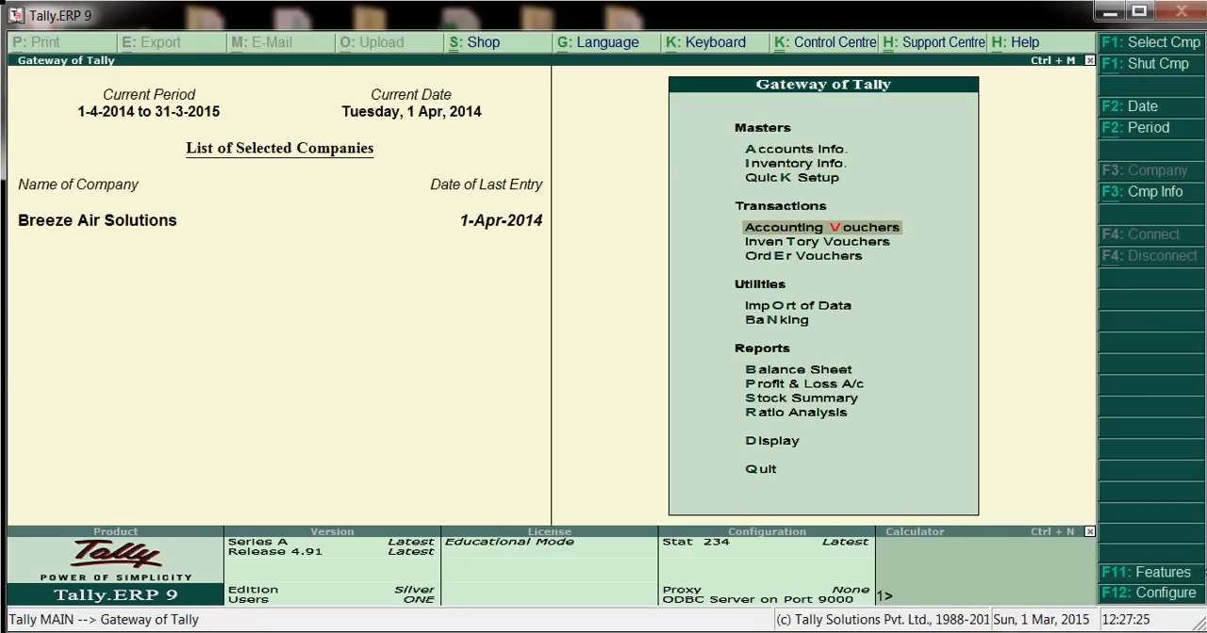
key(Return)
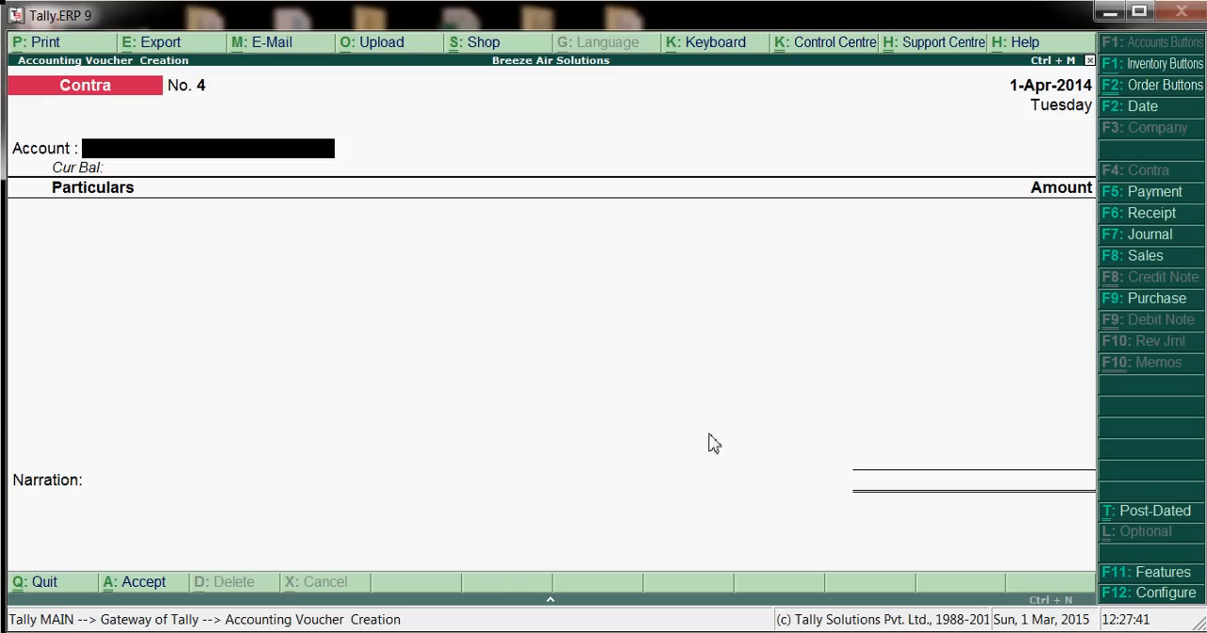
text(C)
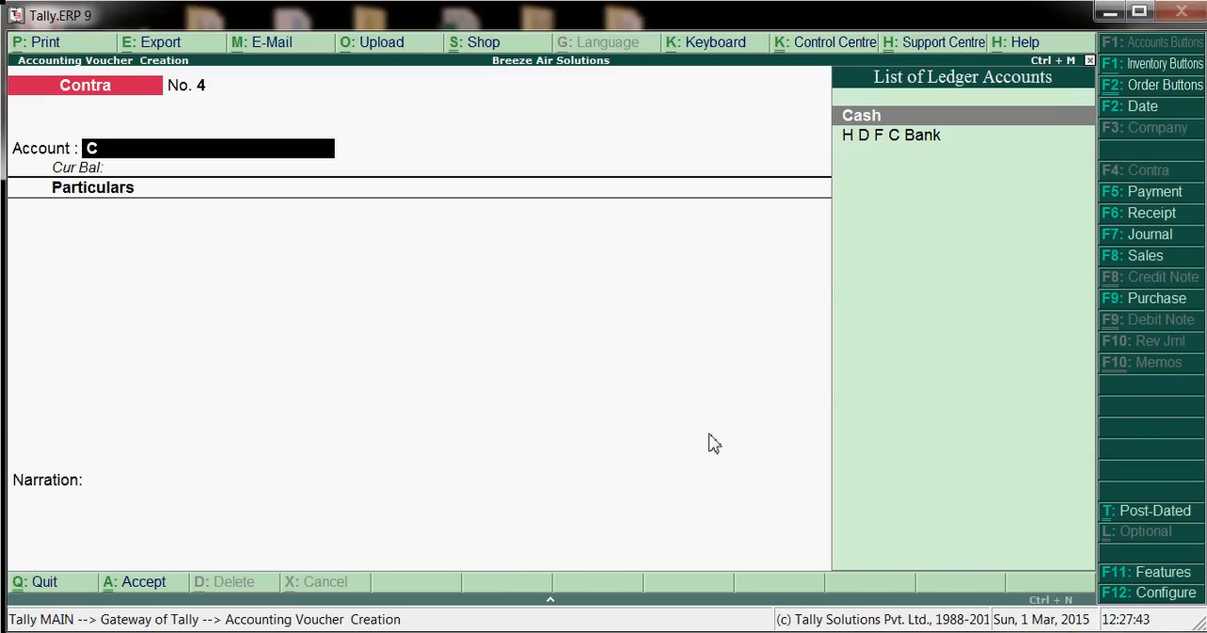
key(Return)
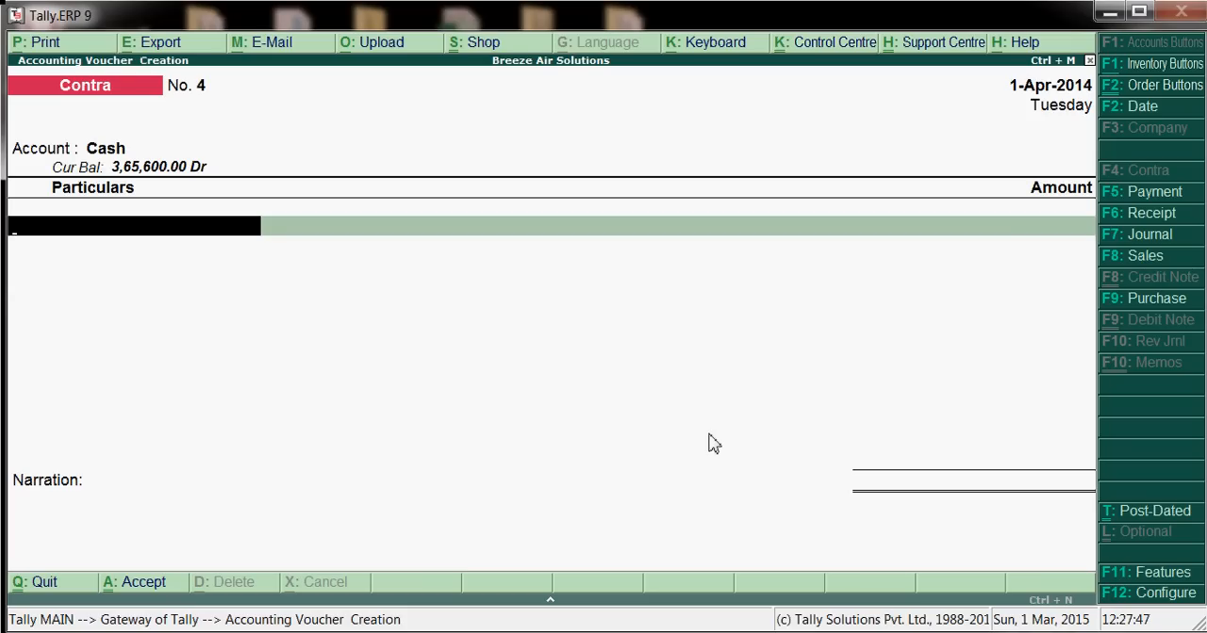
Enter H D F C Bank in the voucher's particulars with an amount of 2,000
key(Return)
text(h)
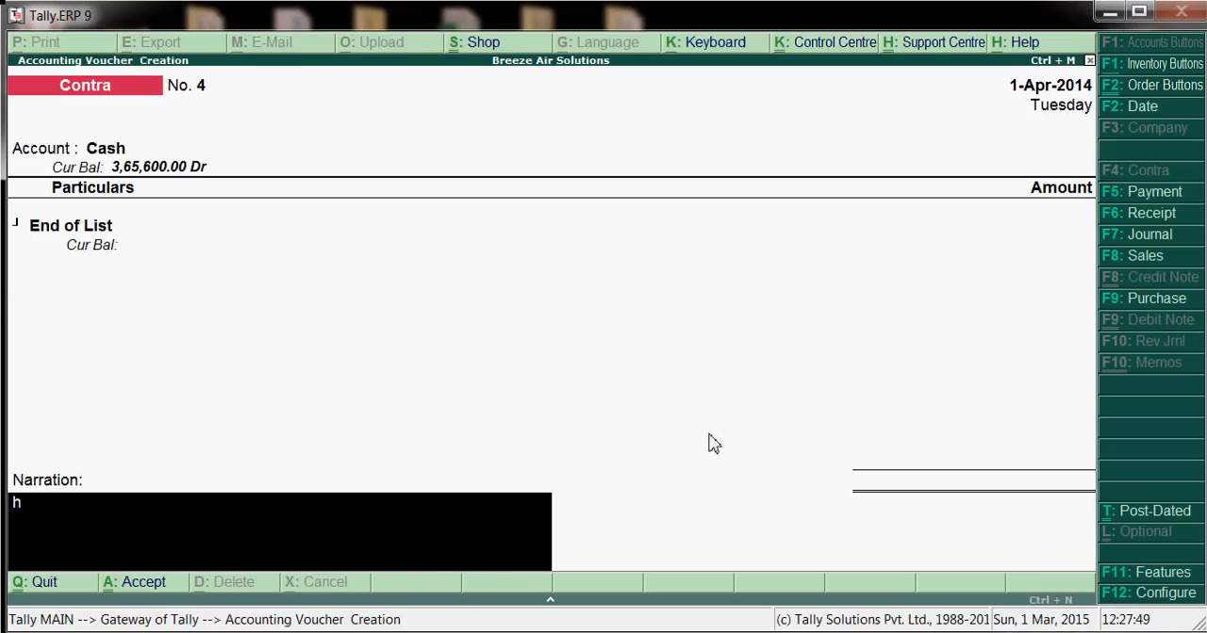
key(BackSpace)
key(BackSpace)
text(Hdf)
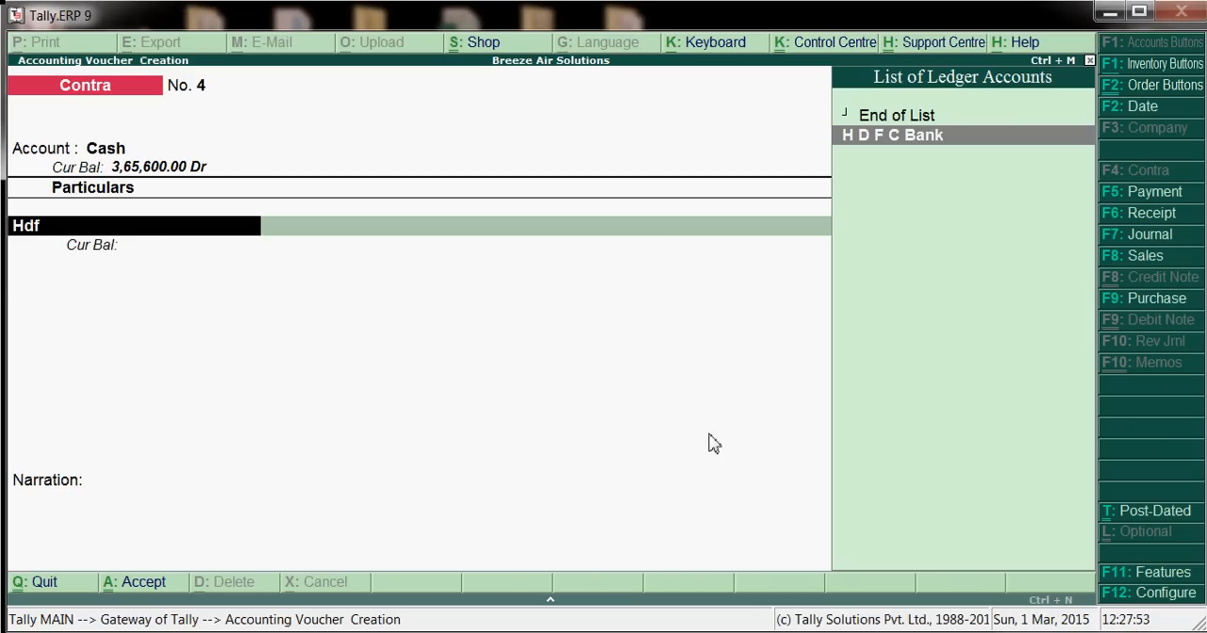
key(Return)
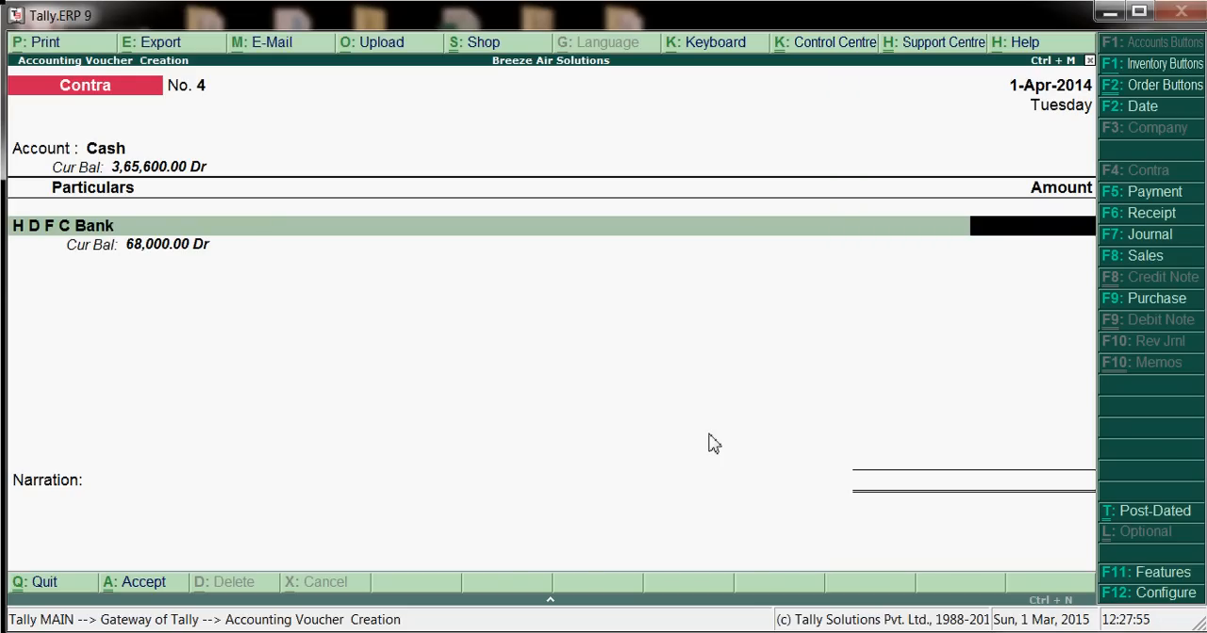
text(2,00)
text(000)
key(Return)
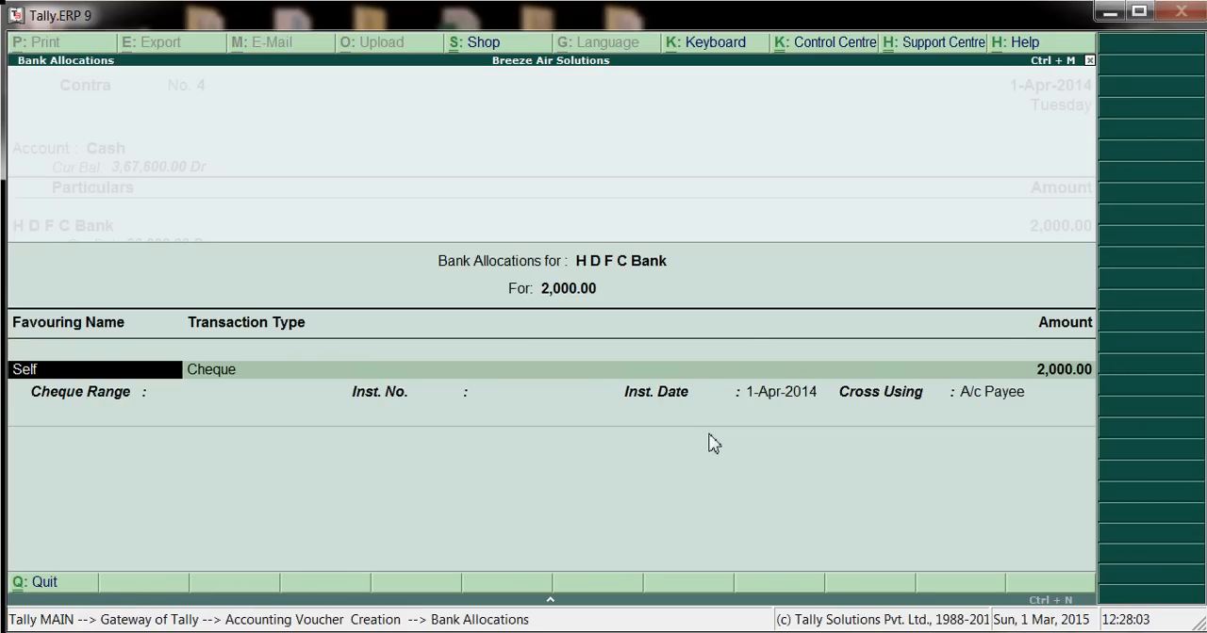
Complete the H D F C Bank allocation as a Self cheque dated 1-Apr-2014, crossed A/c Payee, with cheque range Not Applicable
key(Return)
key(Return)
key(Return)
key(Return)
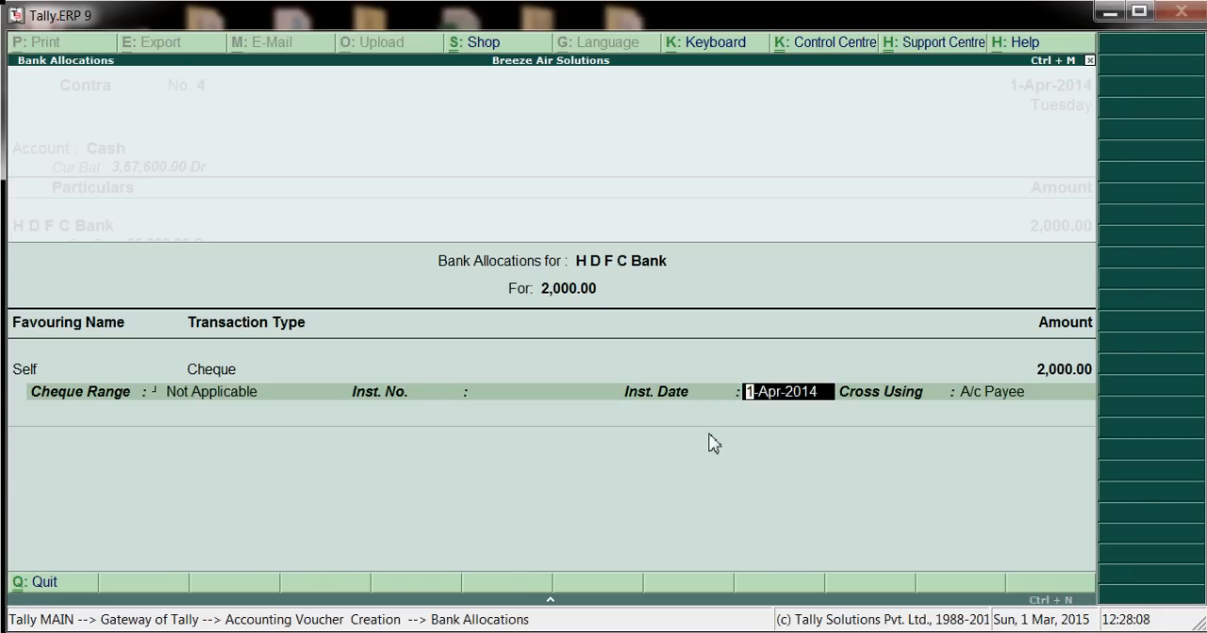
key(Return)
key(Return)
key(Return)
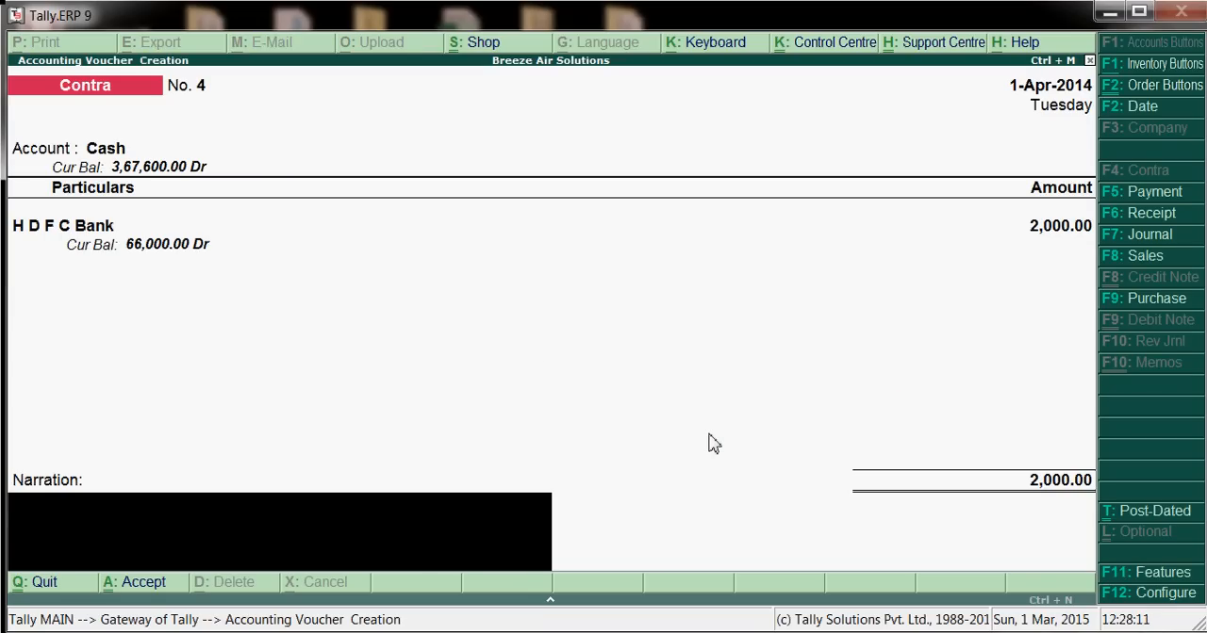
Add the narration "being cash withdrwan from bank" and save the contra voucher
text(being cash we)
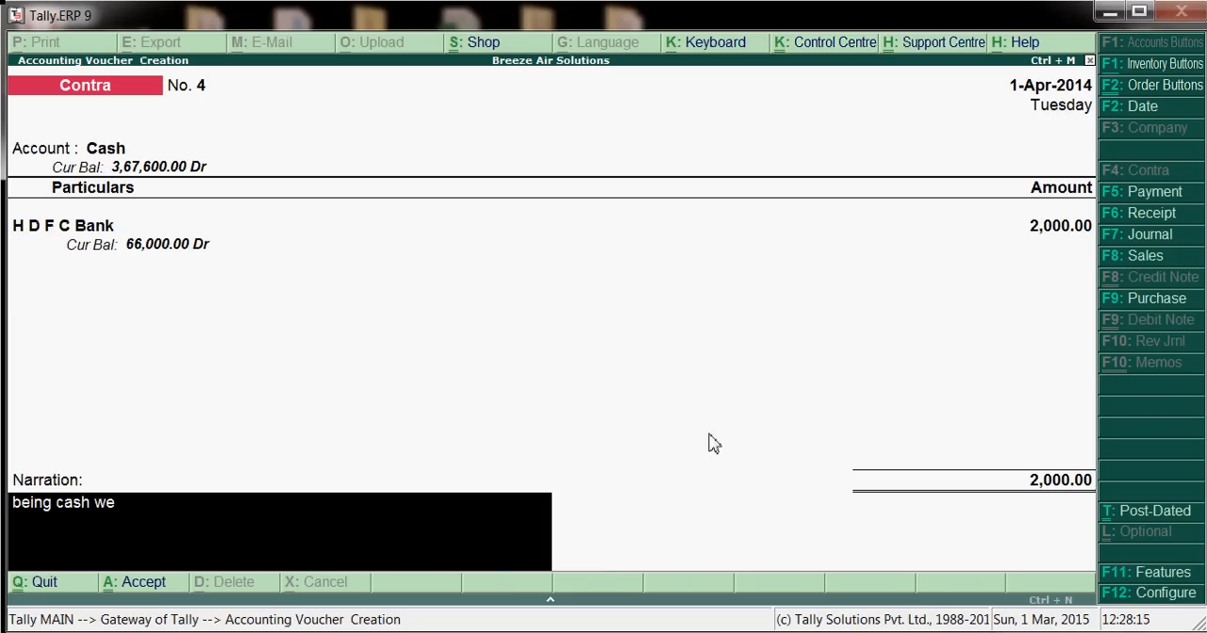
key(BackSpace)
text(ithdrwan from)
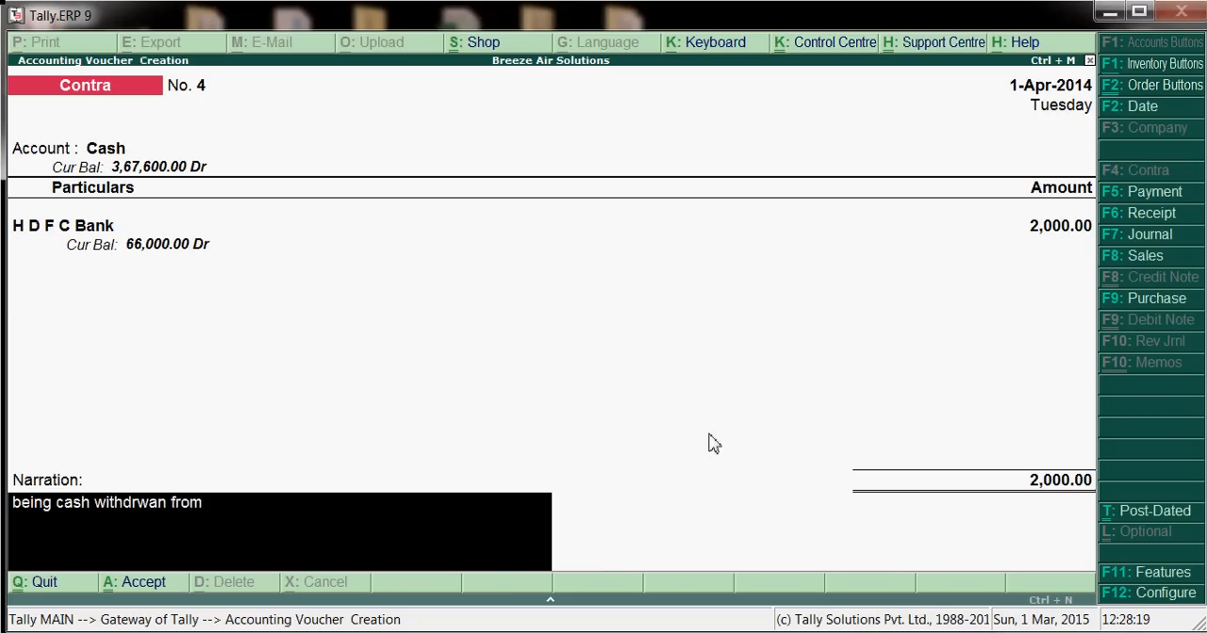
text( bamnk)
key(BackSpace)
key(BackSpace)
key(BackSpace)
text(k)
key(BackSpace)
text(nk)
key(Return)
key(Return)
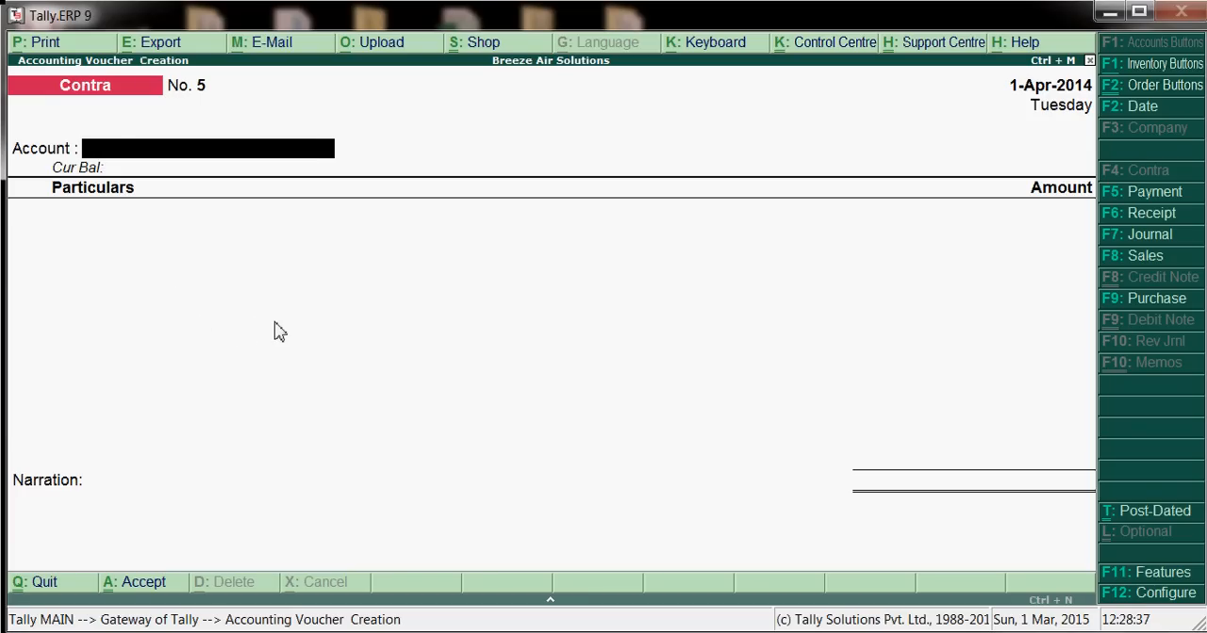
Leave voucher entry and review the cash and bank closing balances in the Cash/Bank Books, ending at the Gateway of Tally
key(Escape)
key(y)
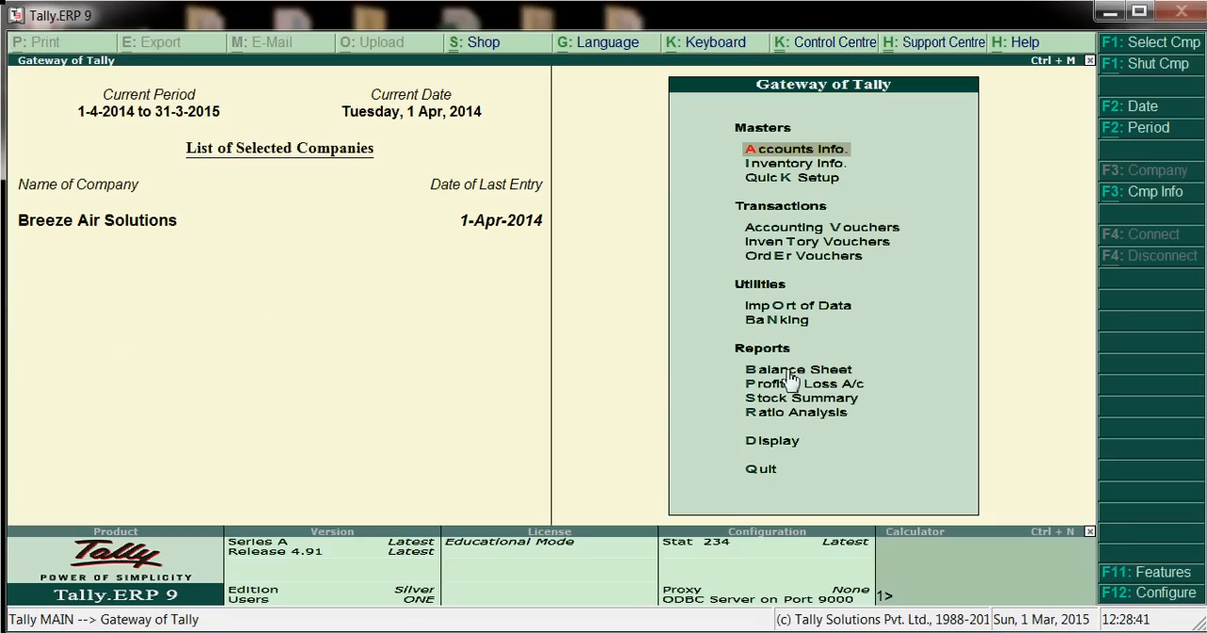
click(775, 448)
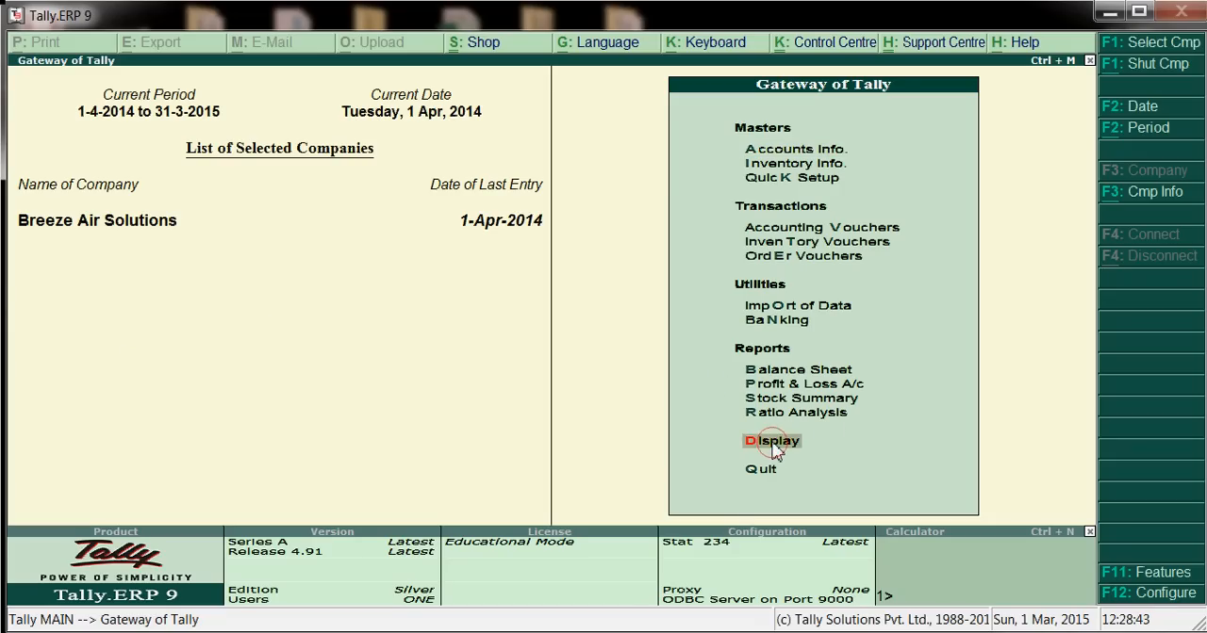
click(775, 450)
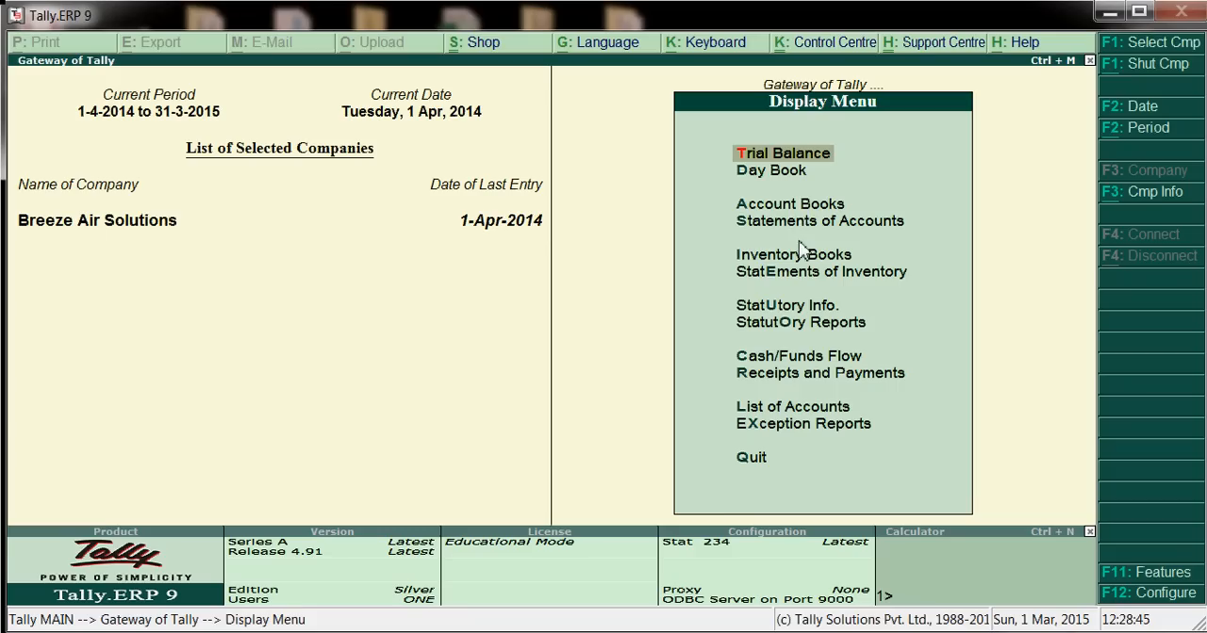
click(802, 215)
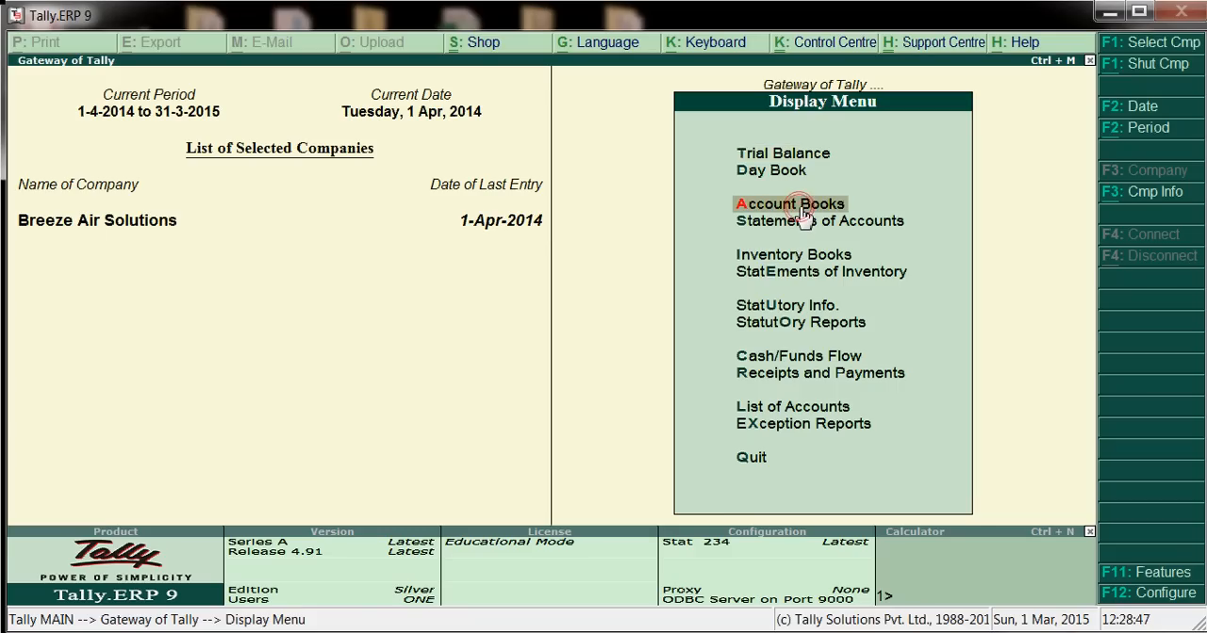
click(802, 215)
click(802, 218)
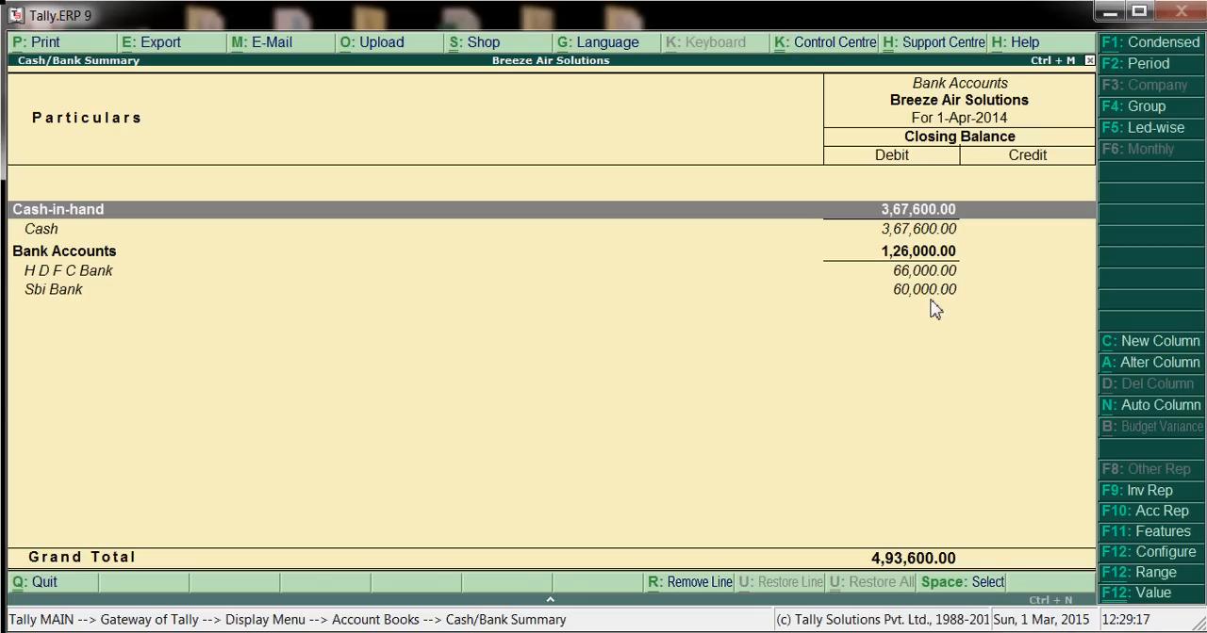
key(Escape)
key(Escape)
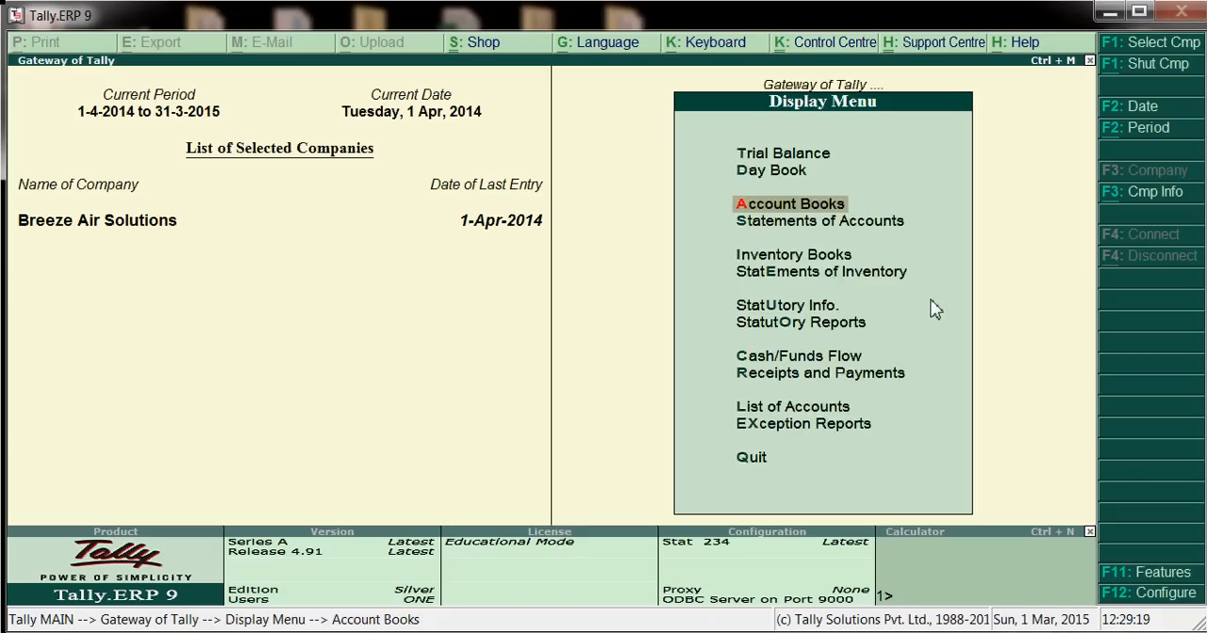
key(Escape)
key(Escape)
key(Escape)
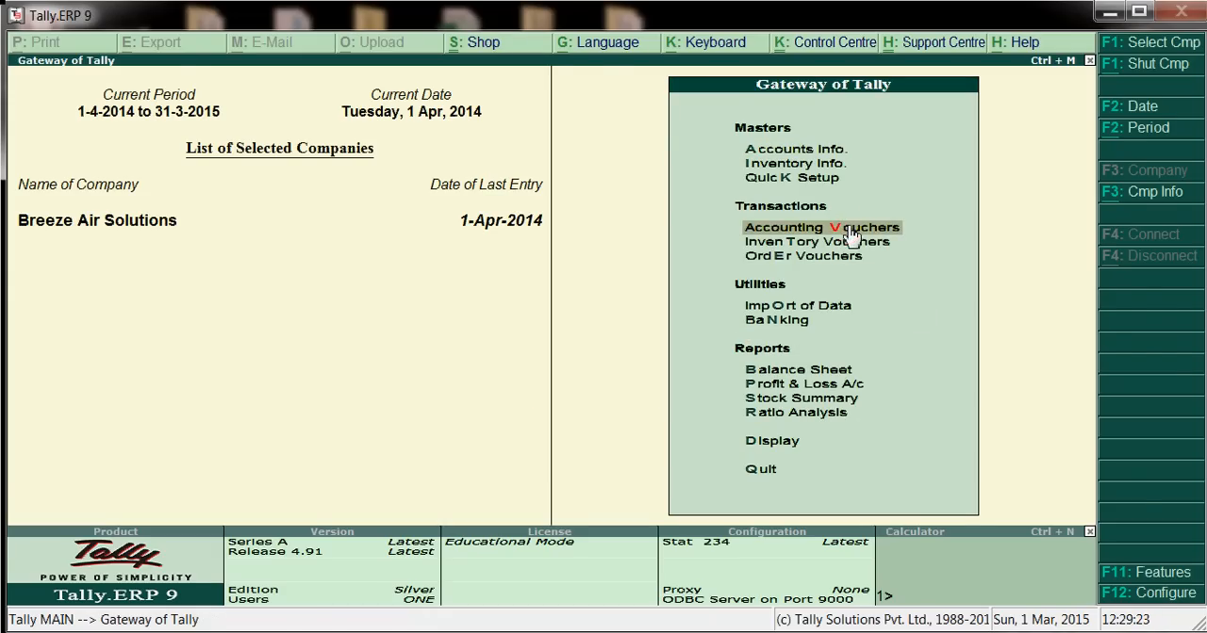
Create a contra voucher with H D F C Bank as the account and Sbi Bank in the particulars for 2,000
click(844, 229)
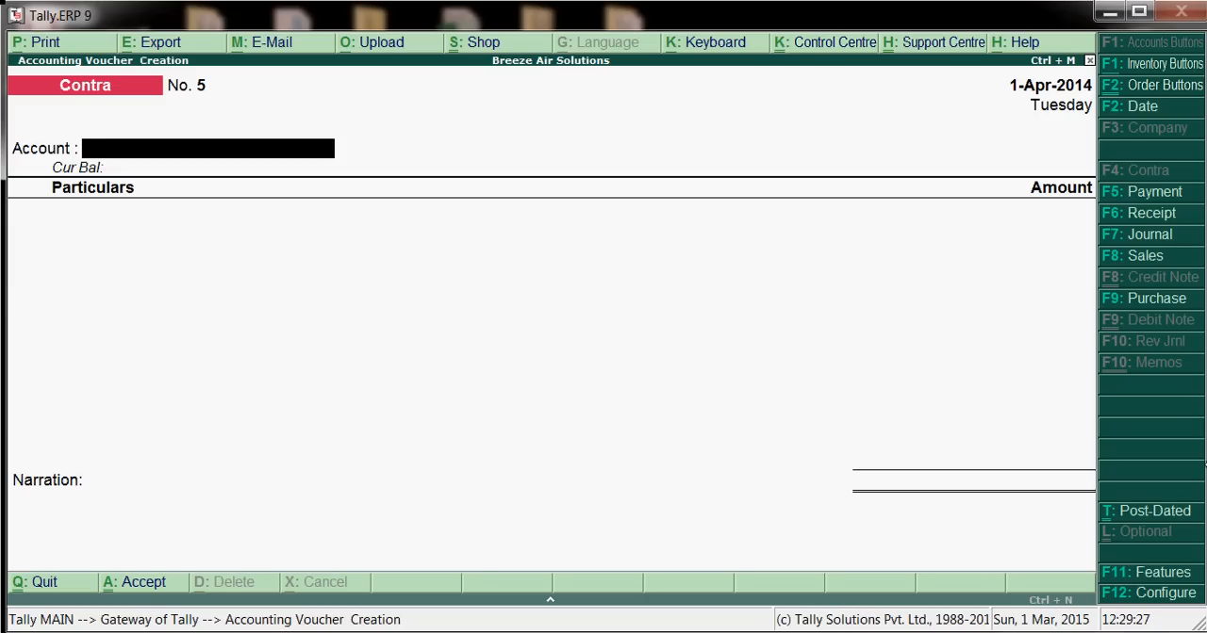
text(Hdf)
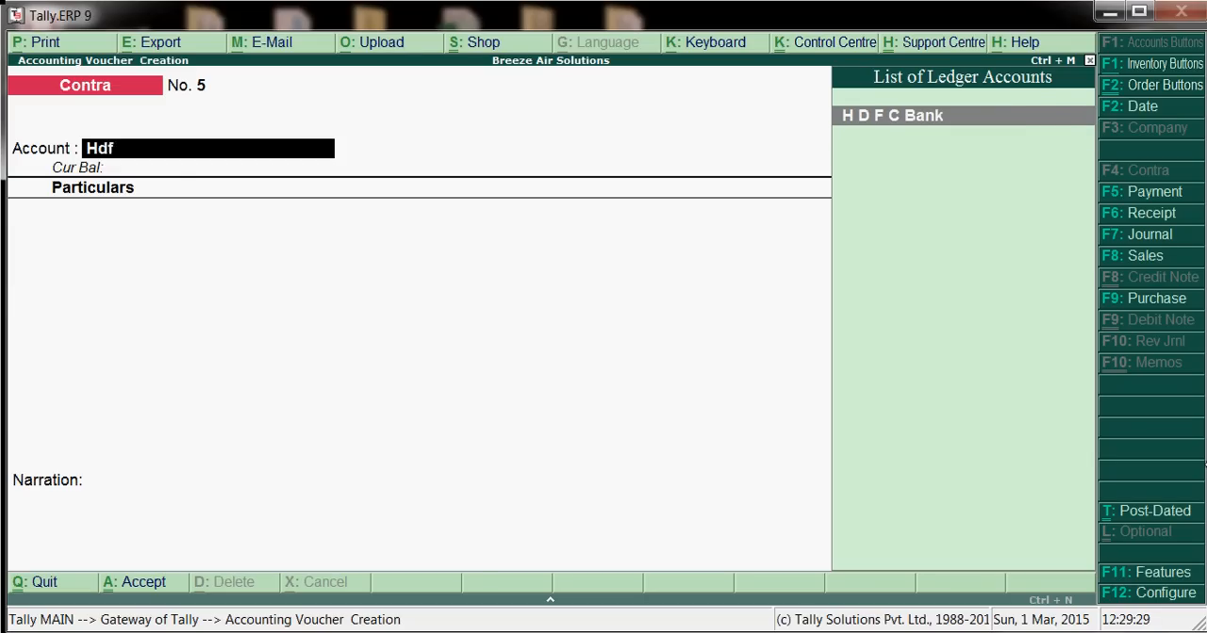
key(Return)
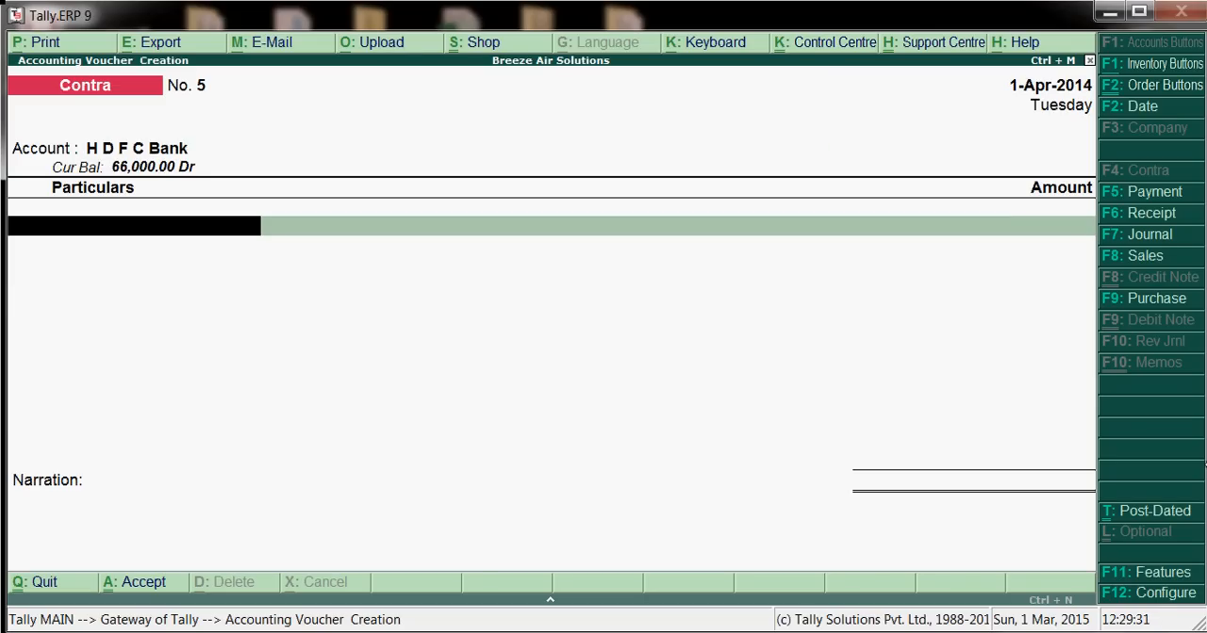
text(Sbi)
key(Return)
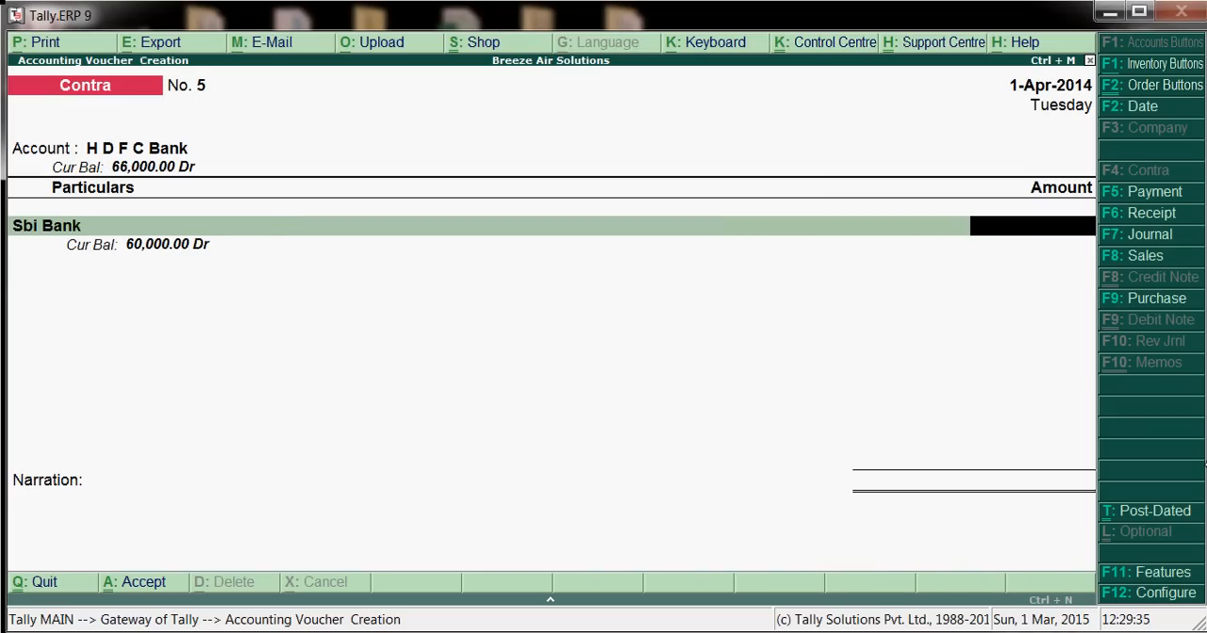
text(2000)
key(Return)
Complete the Sbi Bank allocation as a cheque favouring Breeze Air Solutions dated 1-Apr-2014, crossed A/c Payee
key(Return)
key(Return)
key(Return)
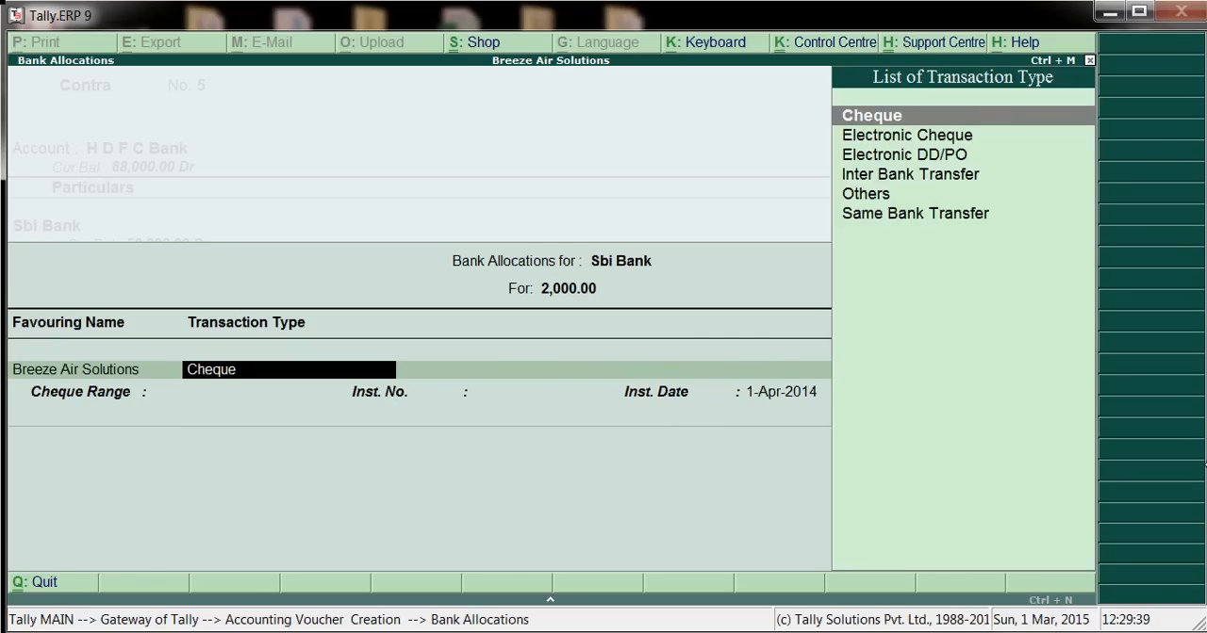
key(Return)
key(Return)
key(Return)
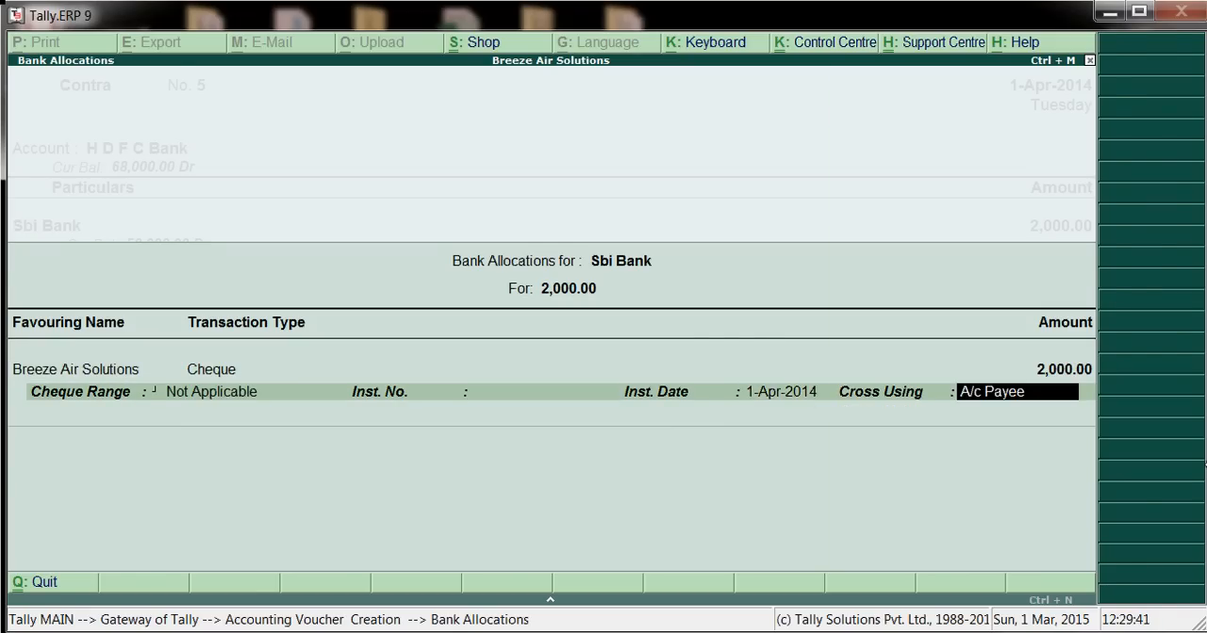
Complete the H D F C Bank allocation as a Cheque/DD received from Breeze Air Solutions, dated 1-Apr-2014, drawn on Sbi Bank
key(Return)
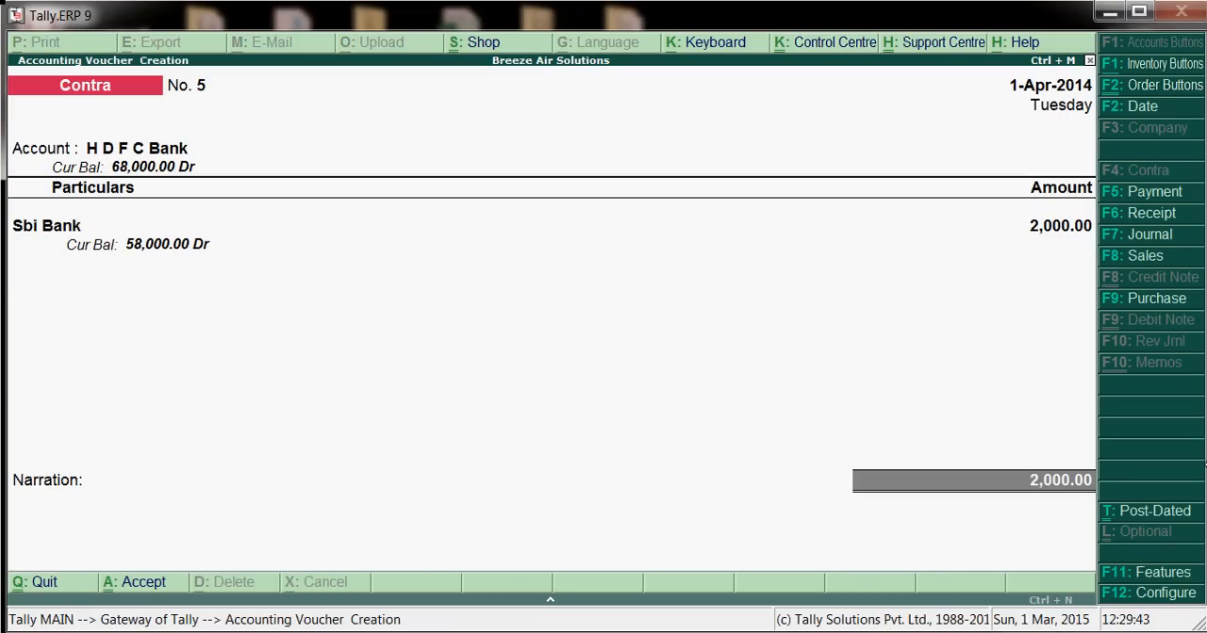
key(Return)
key(Return)
key(Return)
key(Return)
key(Return)
key(Return)
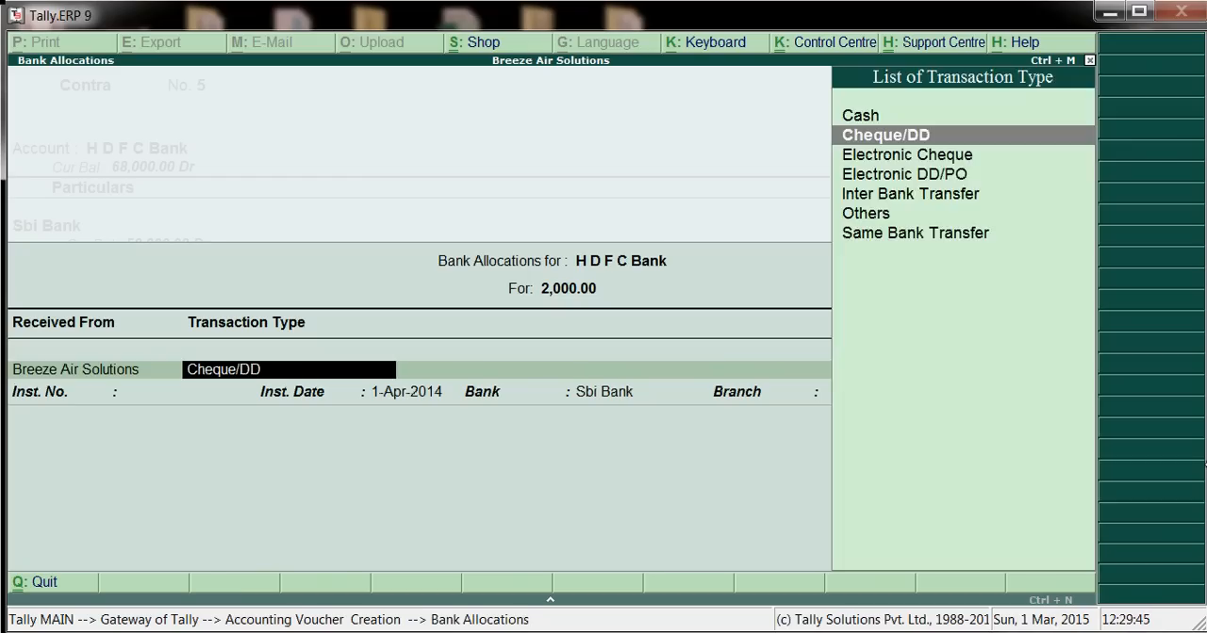
key(Return)
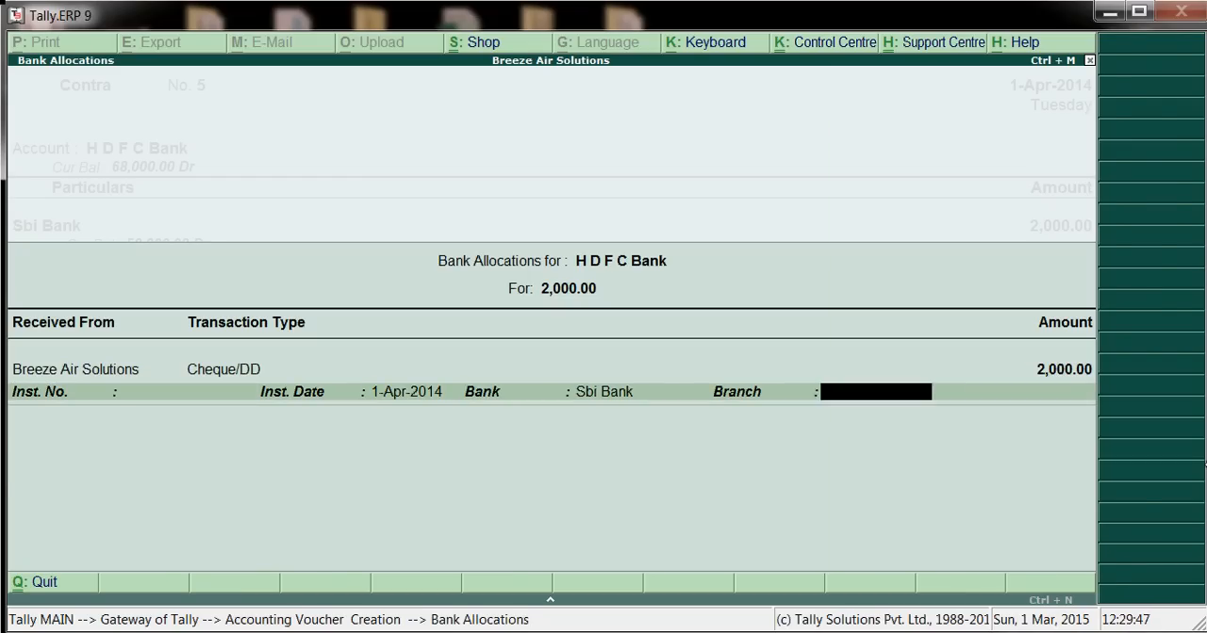
key(Return)
Add the narration "being amount transffered from sbi to hdfc bank" and save the contra voucher
text(be)
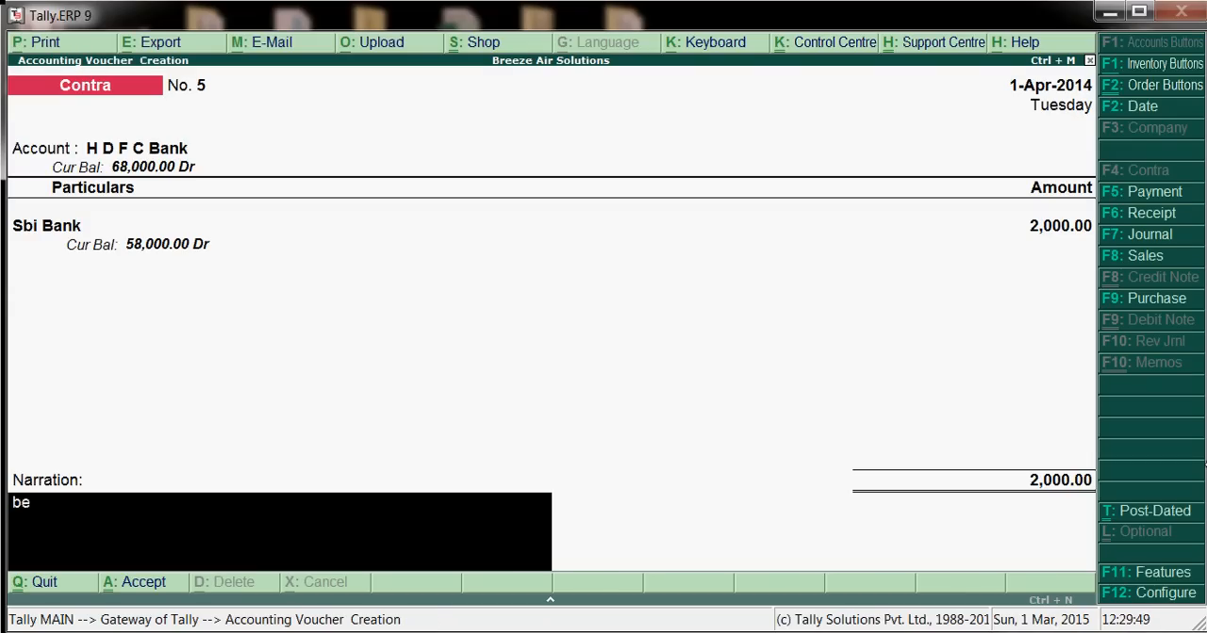
text(ing amount)
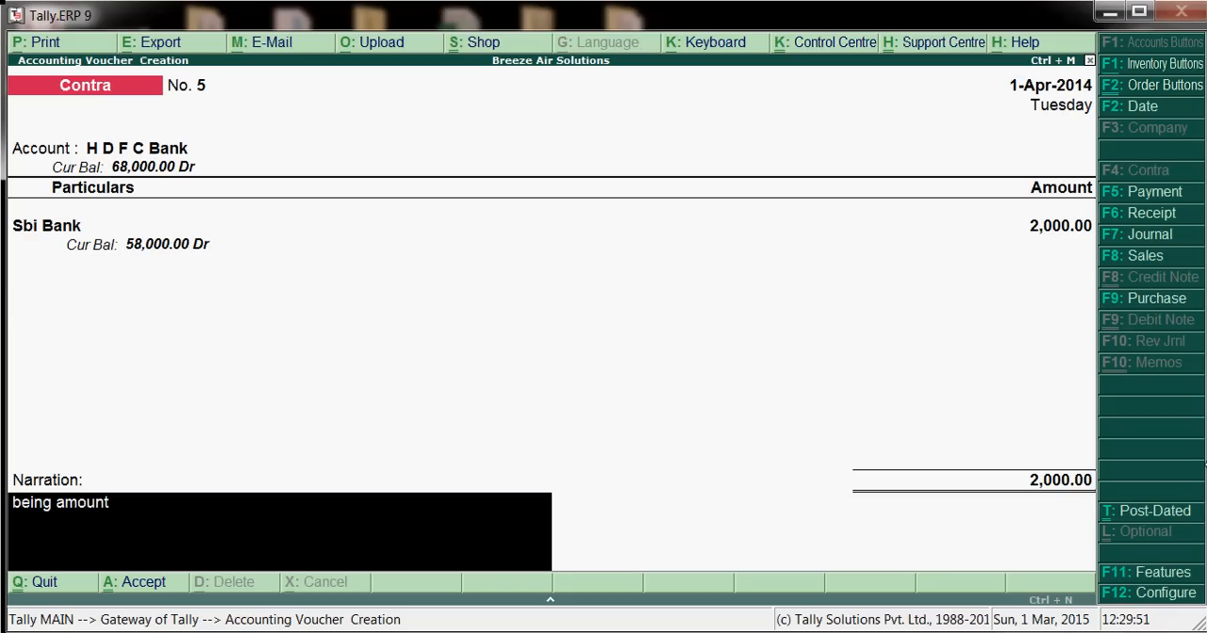
text( transffered f)
key(BackSpace)
key(BackSpace)
key(BackSpace)
text(ed)
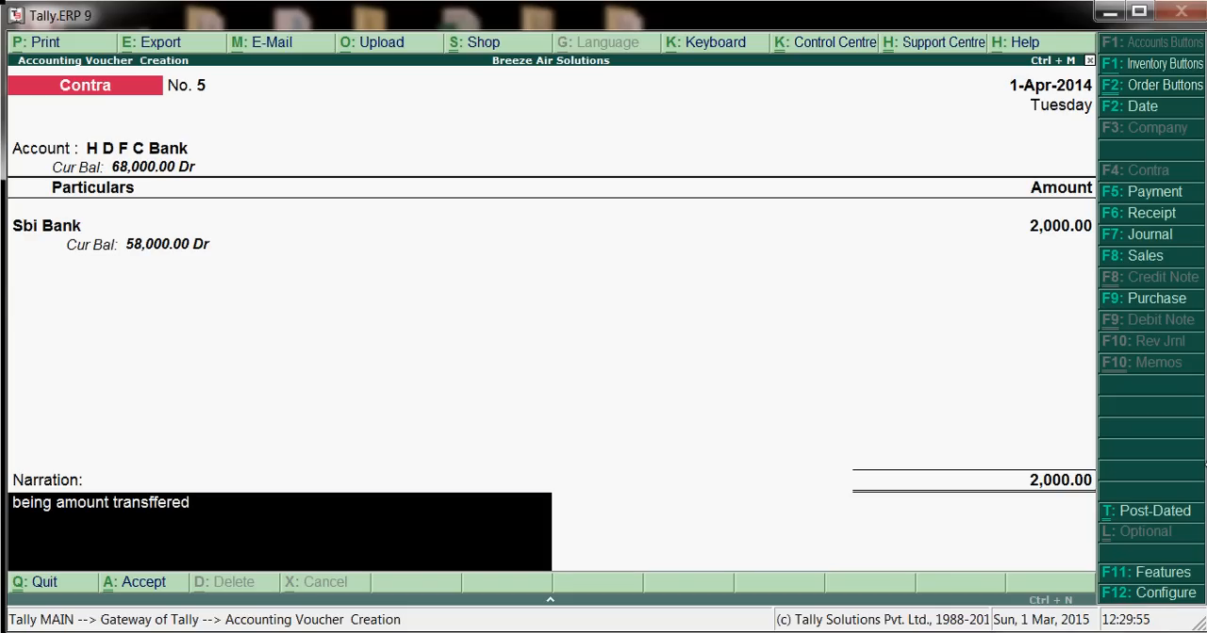
text( from sbi to hdf)
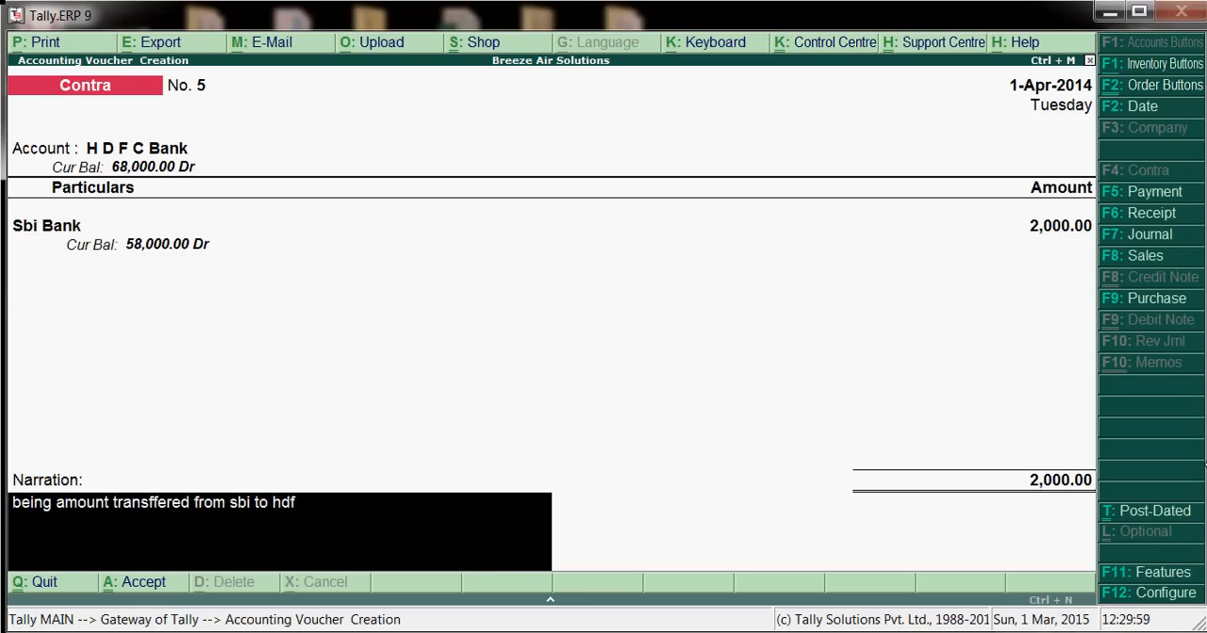
text(c bank)
key(Return)
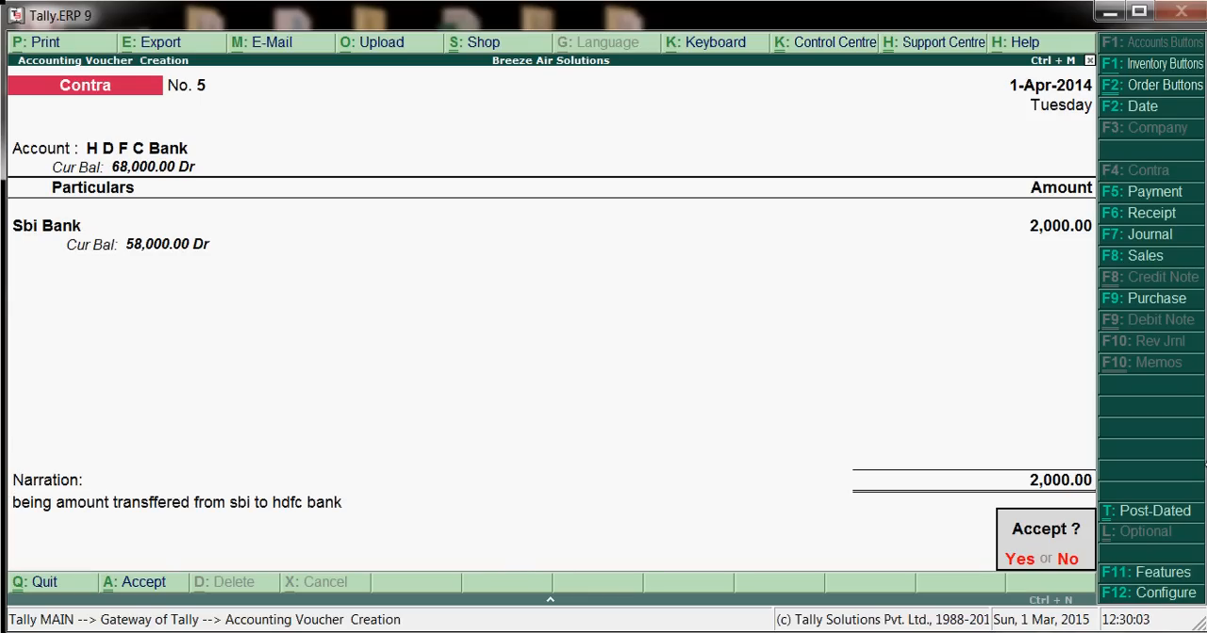
key(Return)
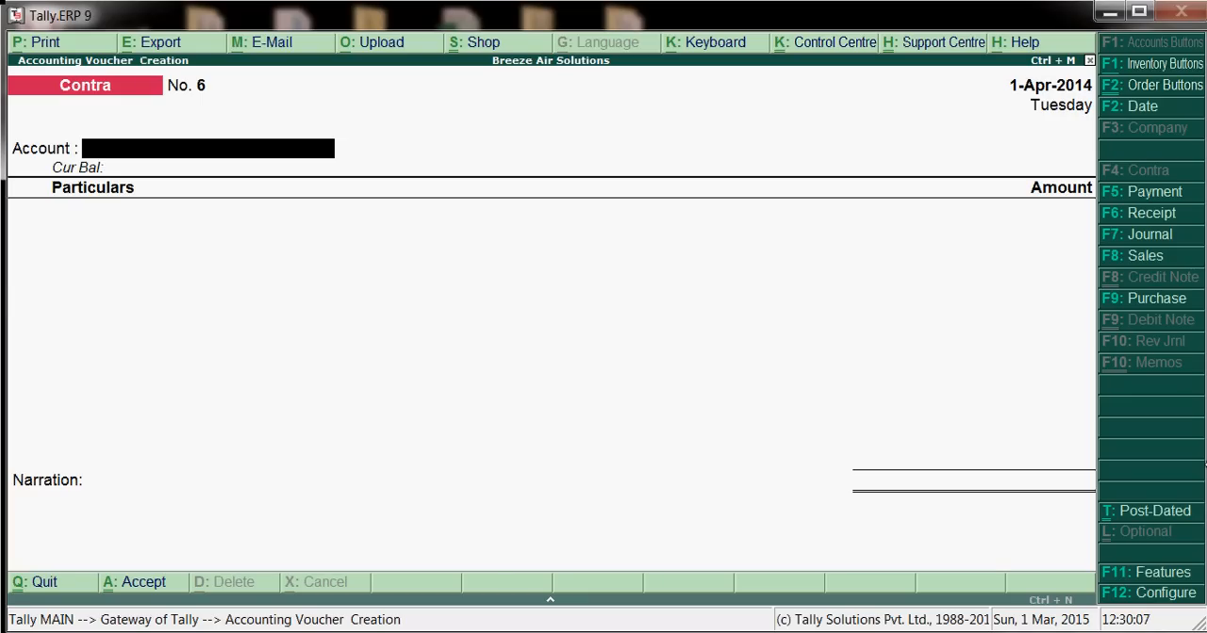
Leave voucher entry and display the Cash/Bank Books summary to check the balances after the bank-to-bank transfer
key(Escape)
key(Return)
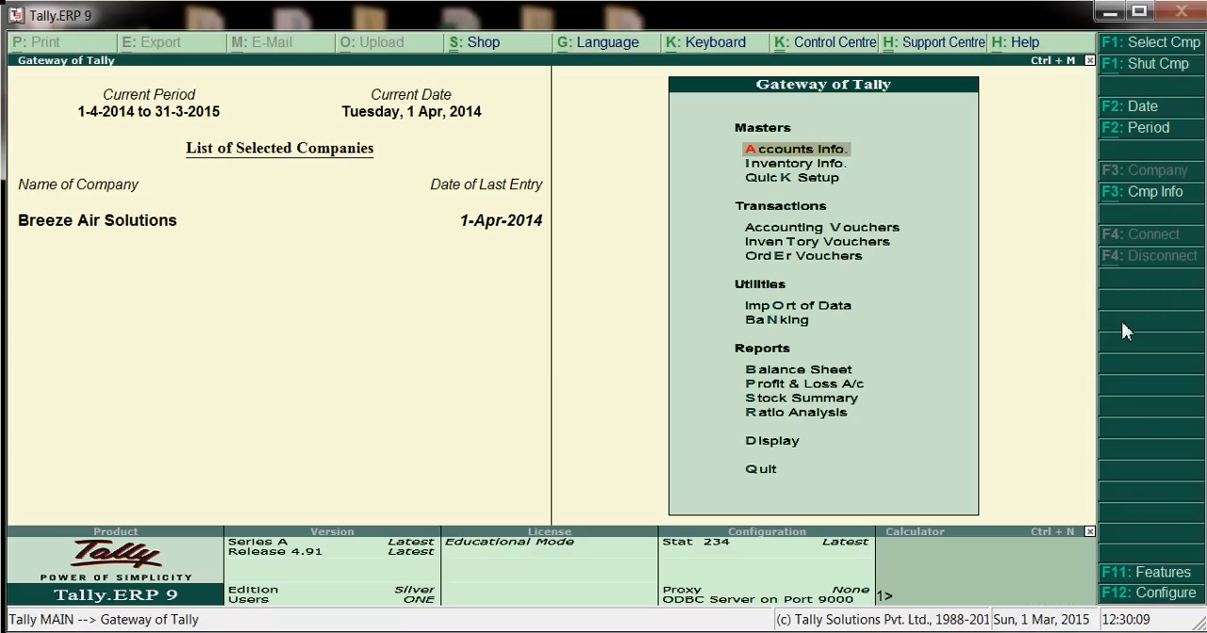
click(770, 451)
click(771, 452)
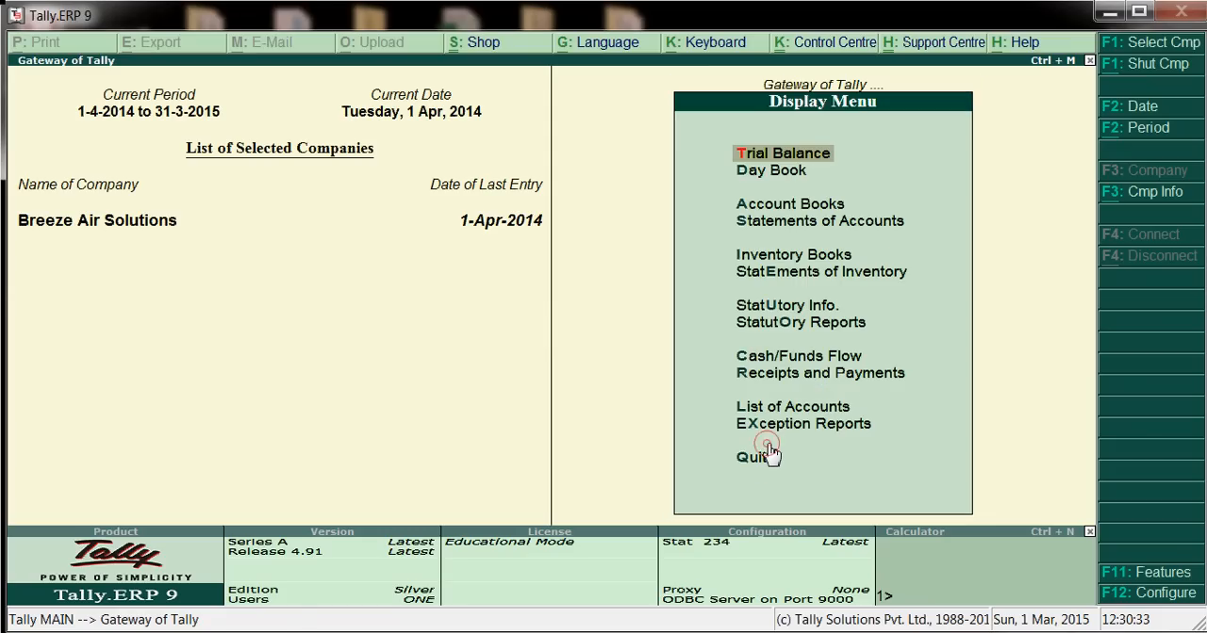
click(797, 209)
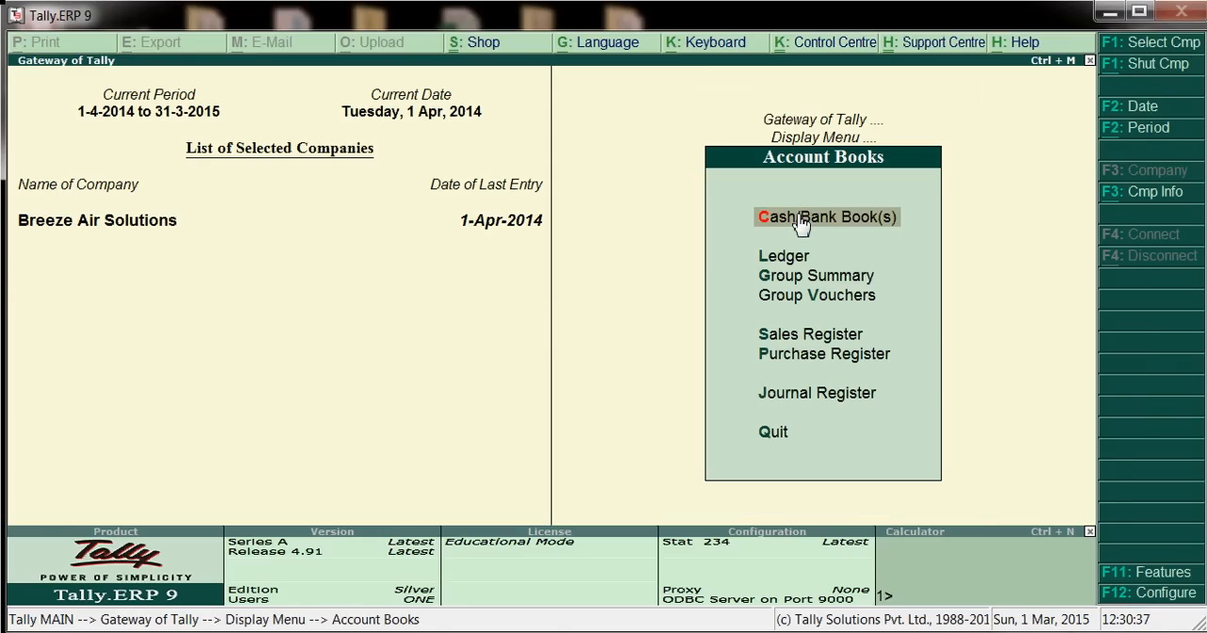
click(800, 223)
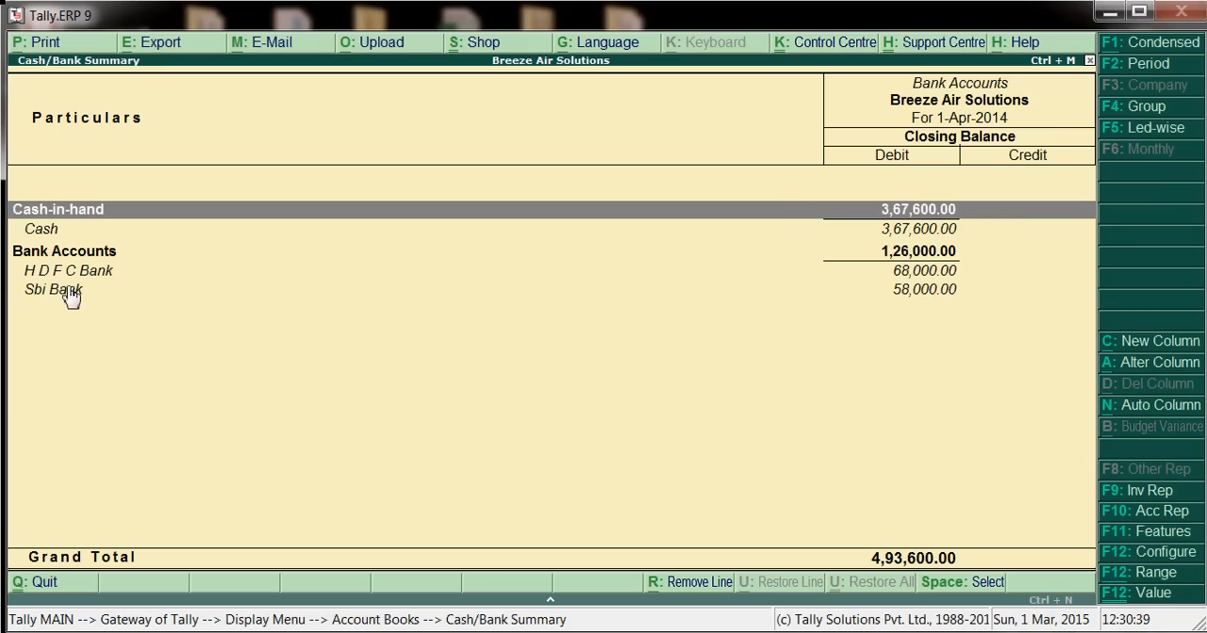